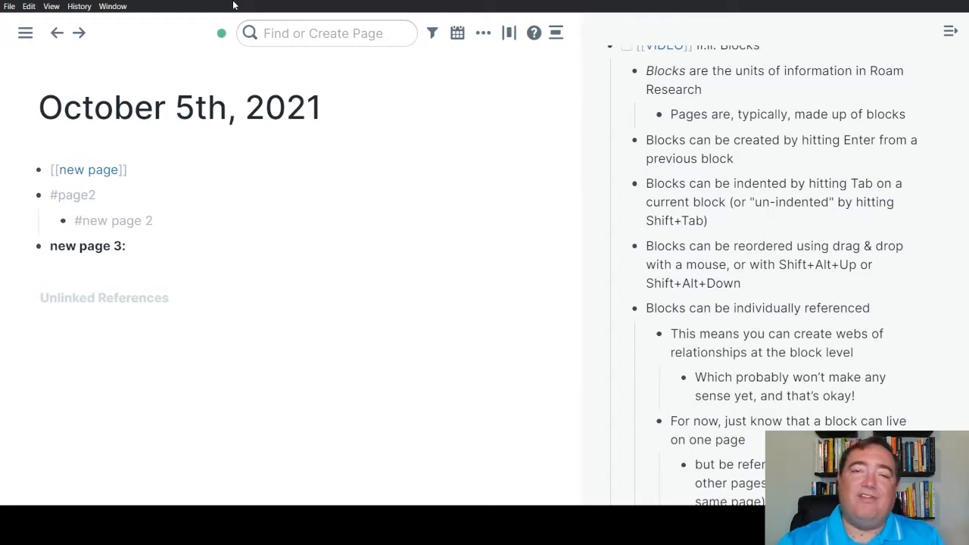
# - Add two empty blocks below the "new page 3::" block on the October 5th, 2021 page
pyautogui.click(162, 242)
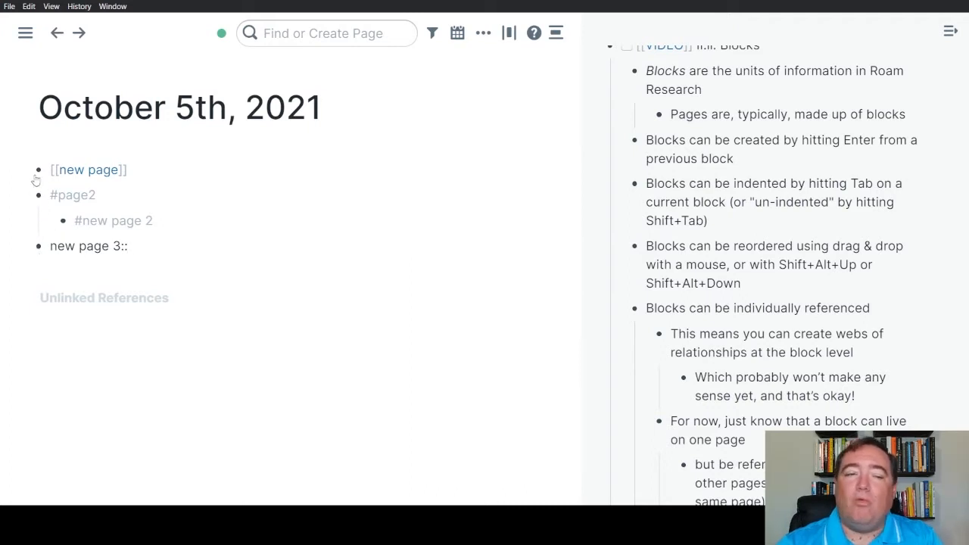
pyautogui.moveTo(35, 180)
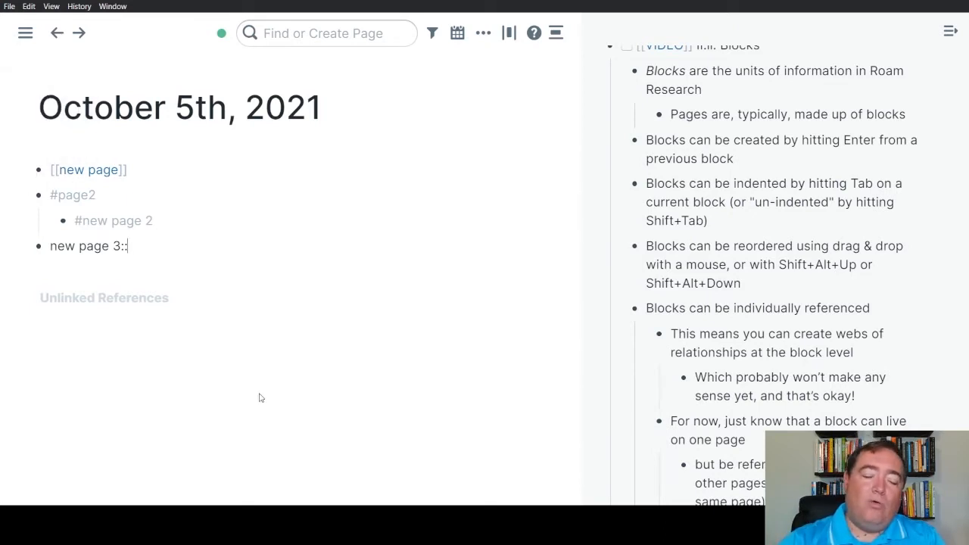
pyautogui.press('Return')
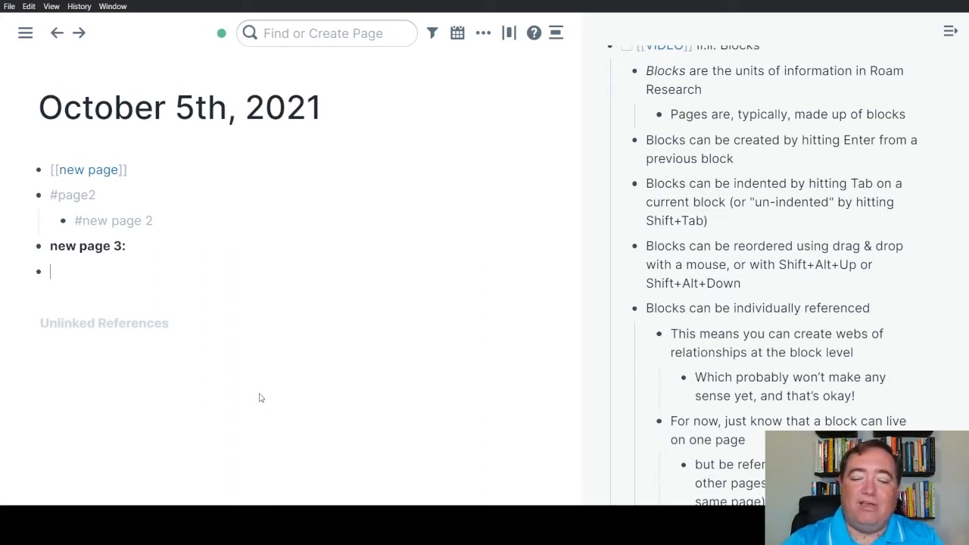
pyautogui.press('Return')
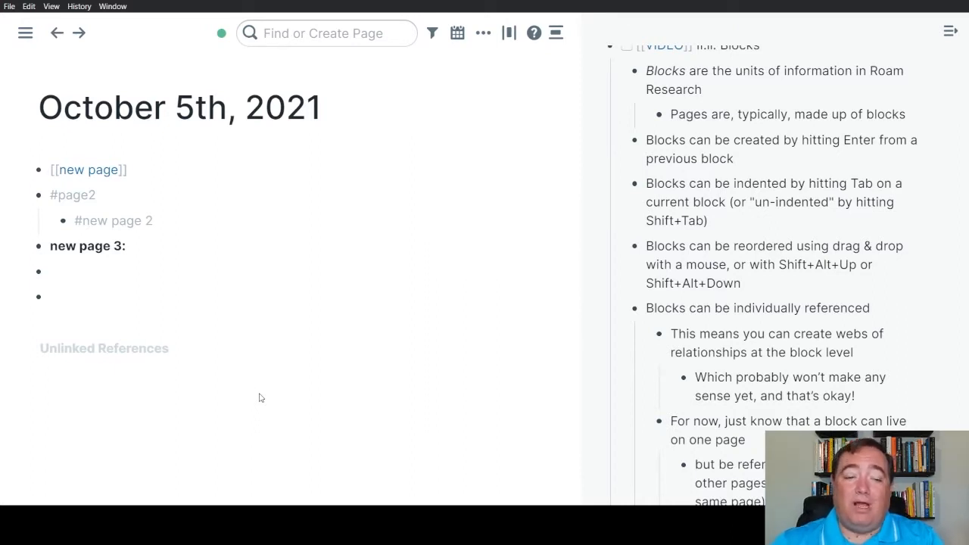
# - Indent and un-indent the last empty block, and enter "moving this block" in it
pyautogui.press('Tab')
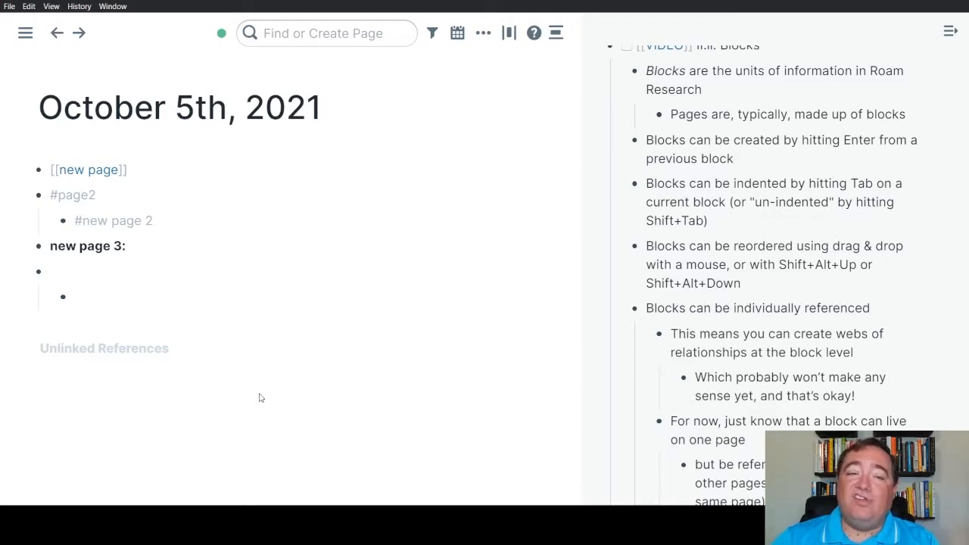
pyautogui.hotkey('shift', 'Tab')
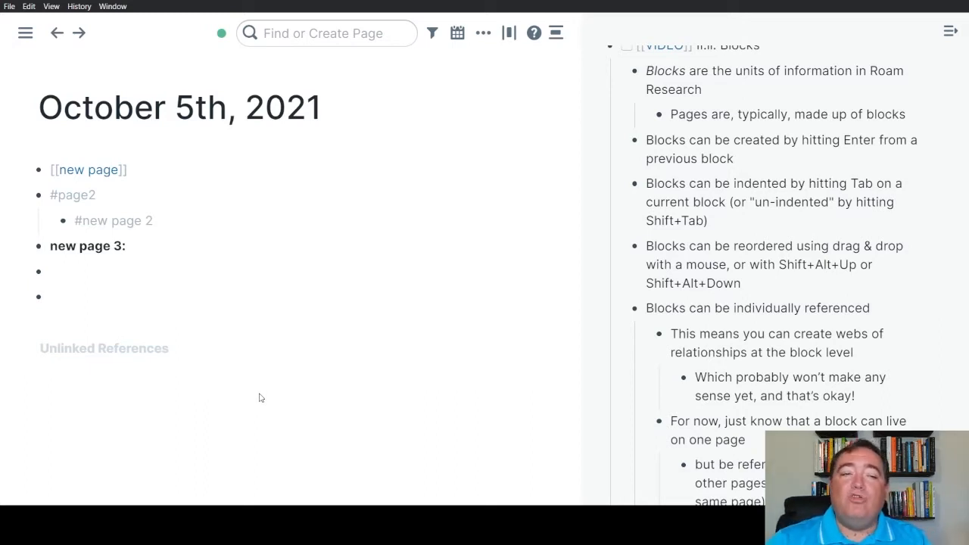
pyautogui.write('moving t')
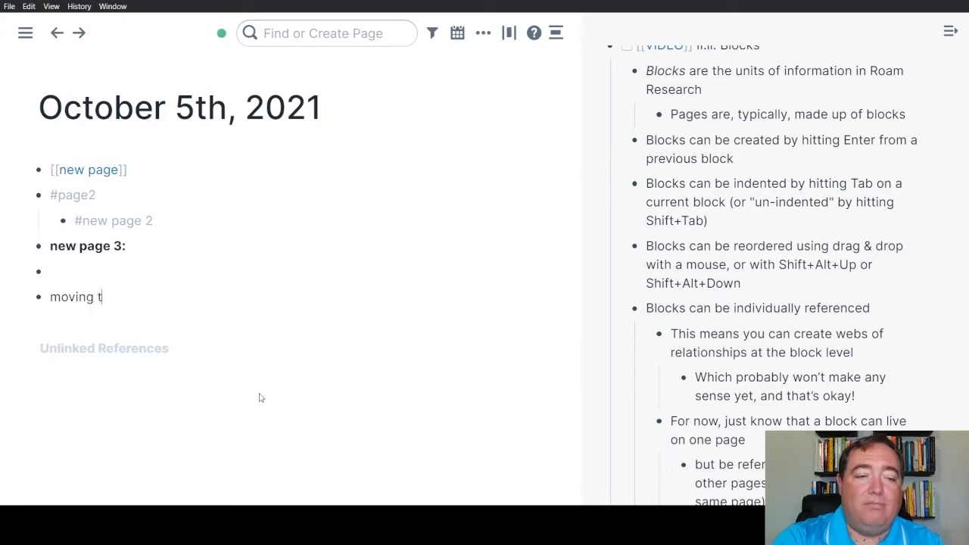
pyautogui.write('his block')
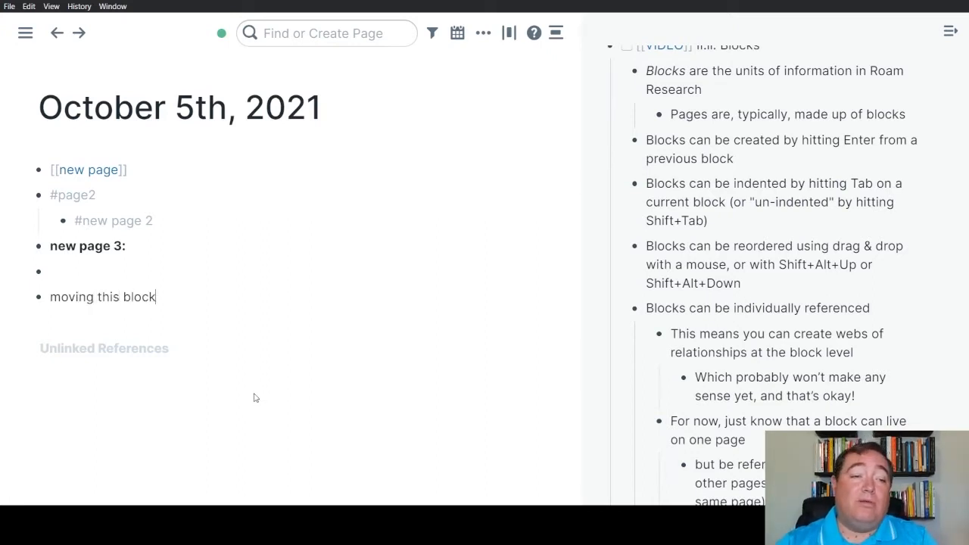
# - Move the "moving this block" block above #page2 with the mouse, and return it to the end of the list
pyautogui.moveTo(41, 303)
pyautogui.moveTo(41, 304); pyautogui.dragTo(34, 198)
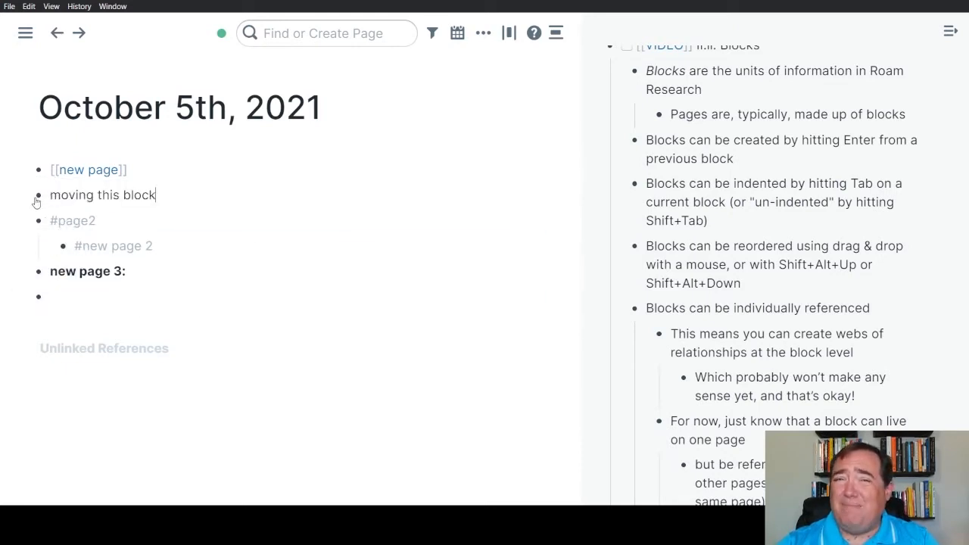
pyautogui.moveTo(35, 202); pyautogui.dragTo(33, 311)
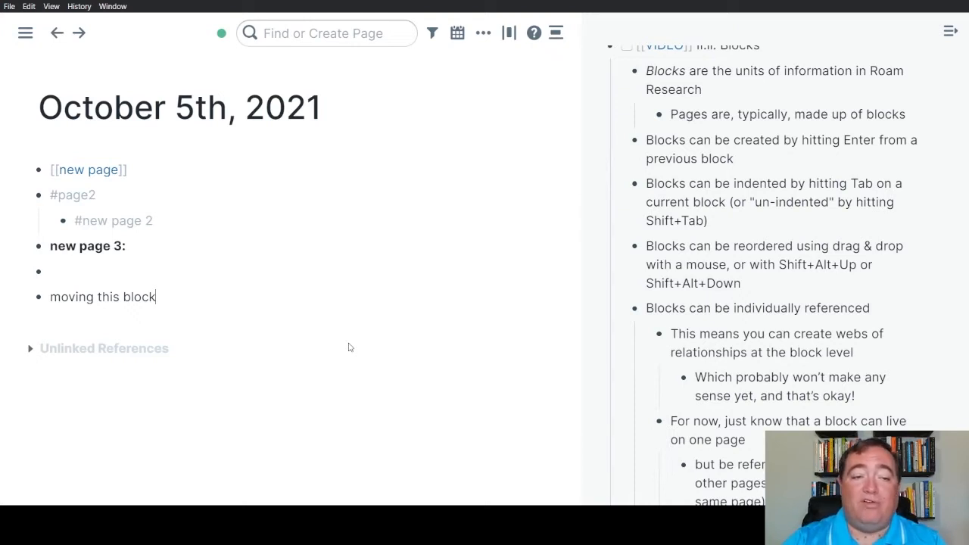
# - Shift "moving this block" up one position at a time to just below [[new page]], and back to the end of the list
pyautogui.hotkey('alt', 'shift', 'Up')
pyautogui.hotkey('alt', 'shift', 'Up')
pyautogui.hotkey('alt', 'shift', 'Up')
pyautogui.hotkey('alt', 'shift', 'Up')
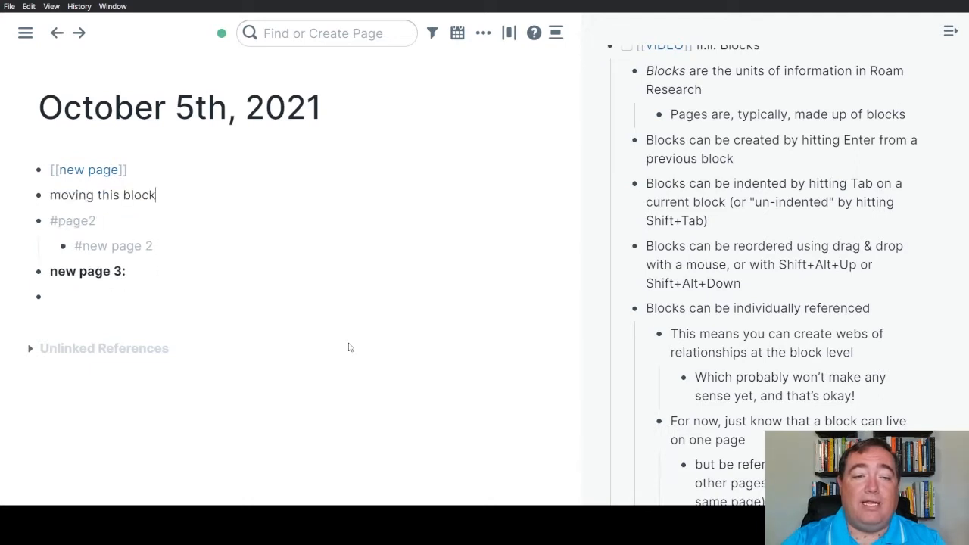
pyautogui.hotkey('alt', 'shift', 'Down')
pyautogui.hotkey('alt', 'shift', 'Down')
pyautogui.hotkey('alt', 'shift', 'Down')
pyautogui.hotkey('alt', 'shift', 'Down')
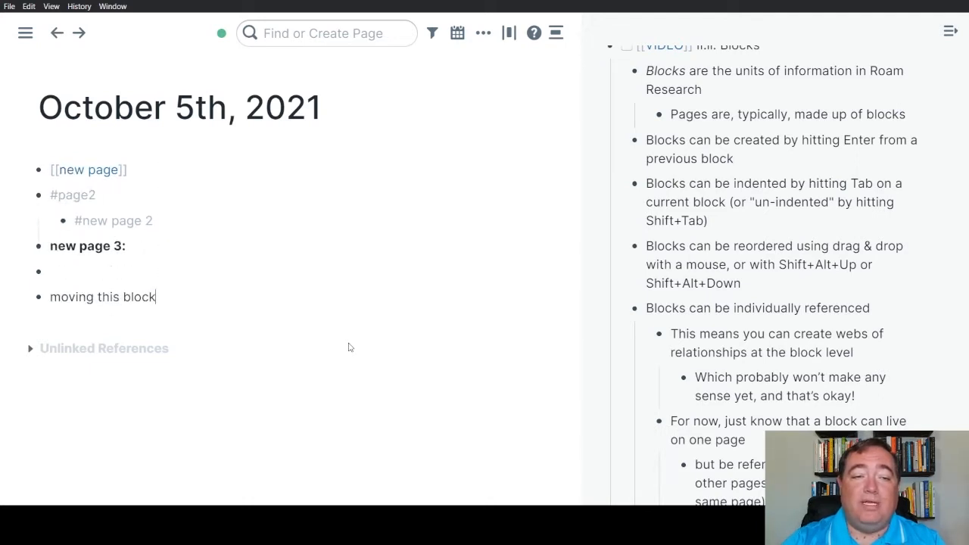
# - Shift "moving this block" stepwise above [[new page]] as the page's first block, and back down to the end
pyautogui.hotkey('alt', 'shift', 'Up')
pyautogui.hotkey('alt', 'shift', 'Up')
pyautogui.hotkey('alt', 'shift', 'Up')
pyautogui.hotkey('alt', 'shift', 'Up')
pyautogui.hotkey('alt', 'shift', 'Up')
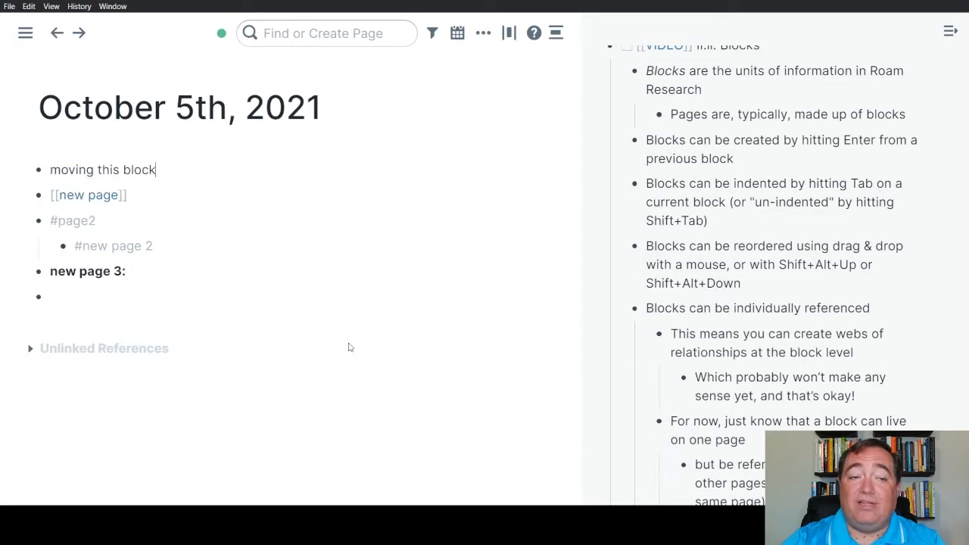
pyautogui.hotkey('alt', 'shift', 'Down')
pyautogui.hotkey('alt', 'shift', 'Down')
pyautogui.hotkey('alt', 'shift', 'Down')
pyautogui.hotkey('alt', 'shift', 'Down')
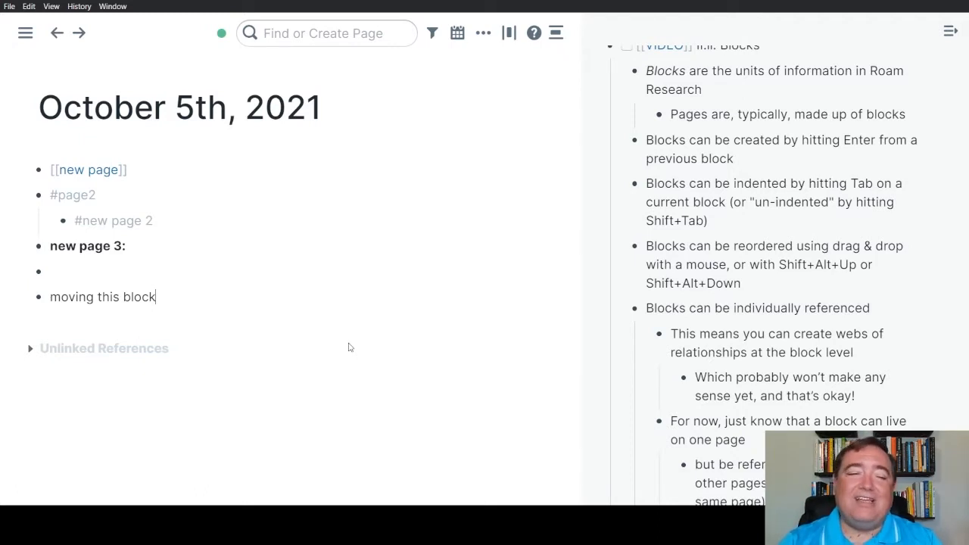
# - Indent "moving this block" under the empty block, shift it up at that level as far as #page2, and return it under the empty block
pyautogui.press('Tab')
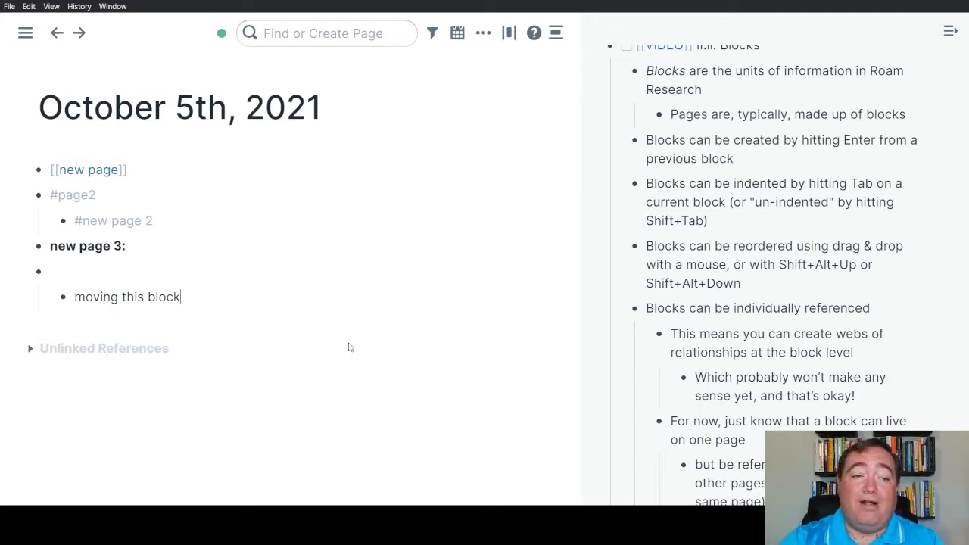
pyautogui.hotkey('shift', 'alt', 'Up')
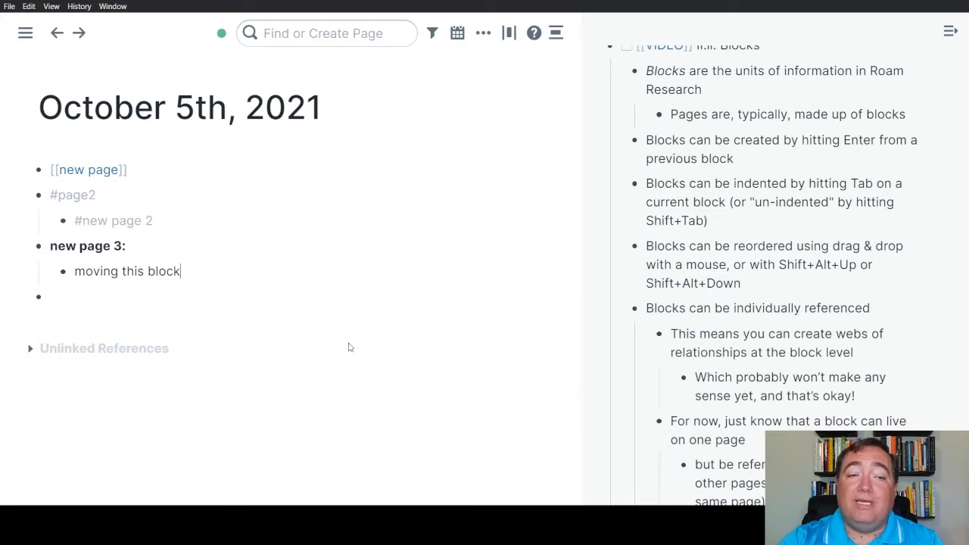
pyautogui.hotkey('shift', 'alt', 'Up')
pyautogui.hotkey('shift', 'alt', 'Up')
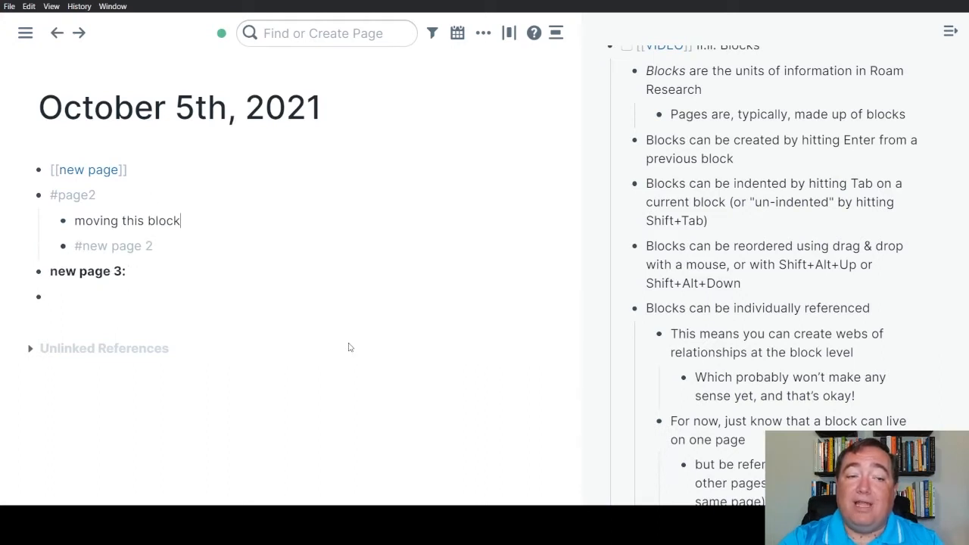
pyautogui.hotkey('shift', 'alt', 'Up')
pyautogui.hotkey('shift', 'alt', 'Down')
pyautogui.hotkey('shift', 'alt', 'Down')
pyautogui.hotkey('shift', 'alt', 'Down')
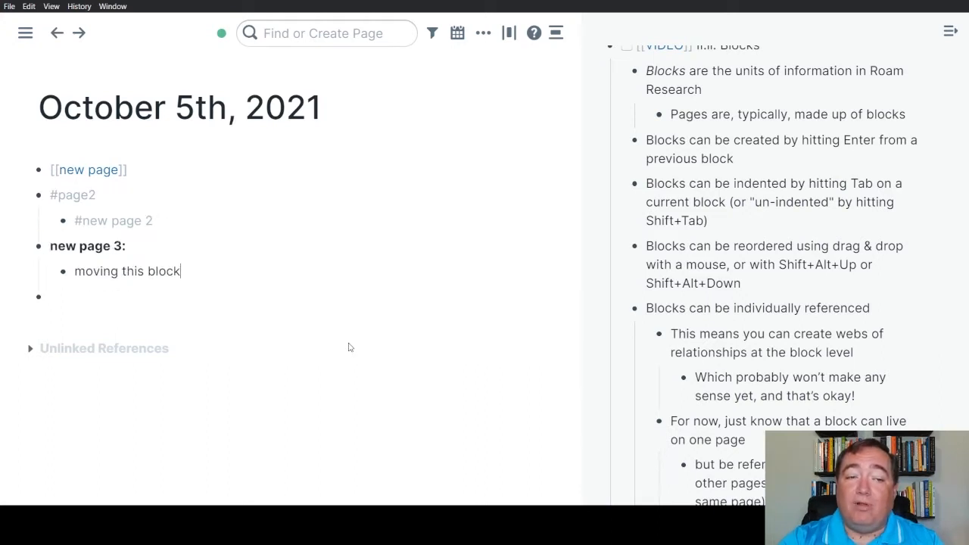
pyautogui.hotkey('shift', 'alt', 'Down')
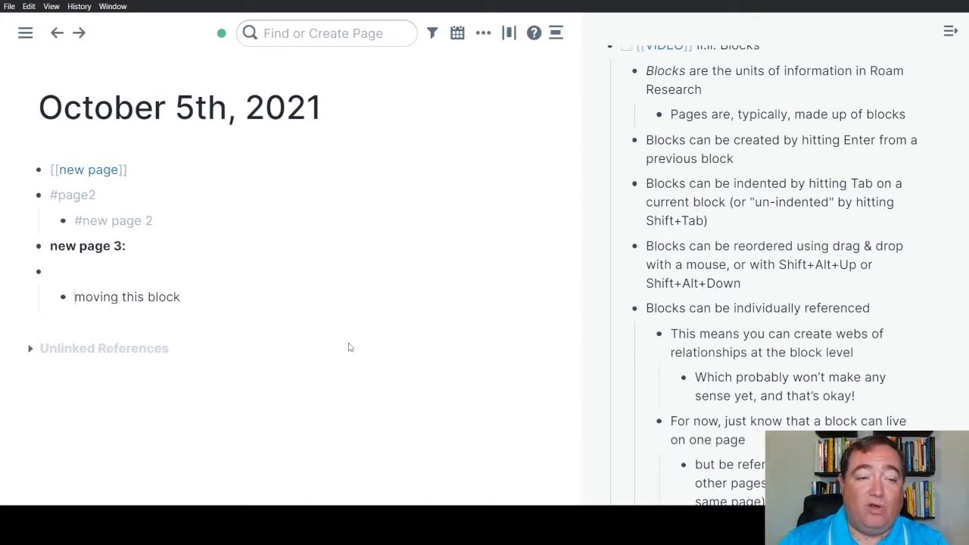
# - Insert a block reading "Next leve" above "moving this block" and nest "moving this block" beneath it
pyautogui.press('Return')
pyautogui.write('Next leve')
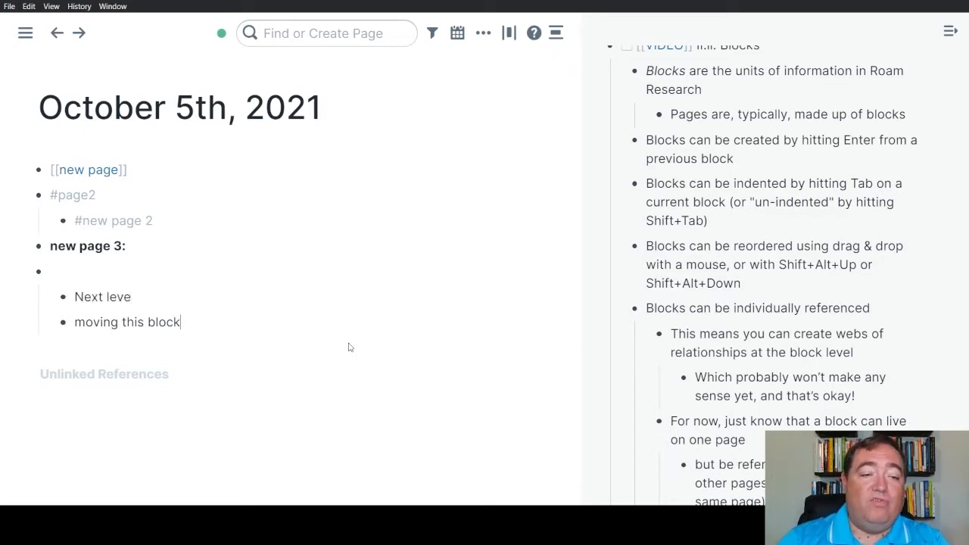
pyautogui.press('Tab')
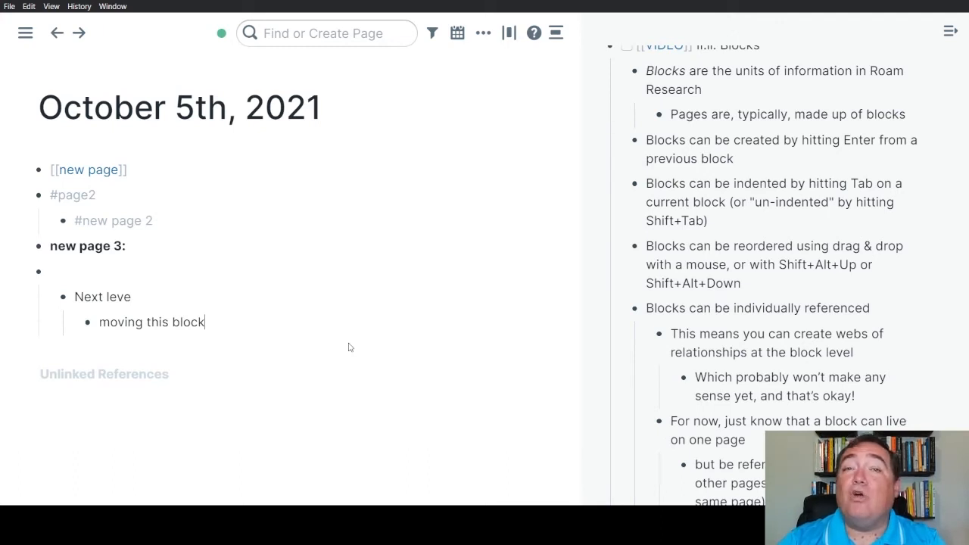
# - Correct the text of the parent block above "moving this block" to "Next level"
pyautogui.press('Up')
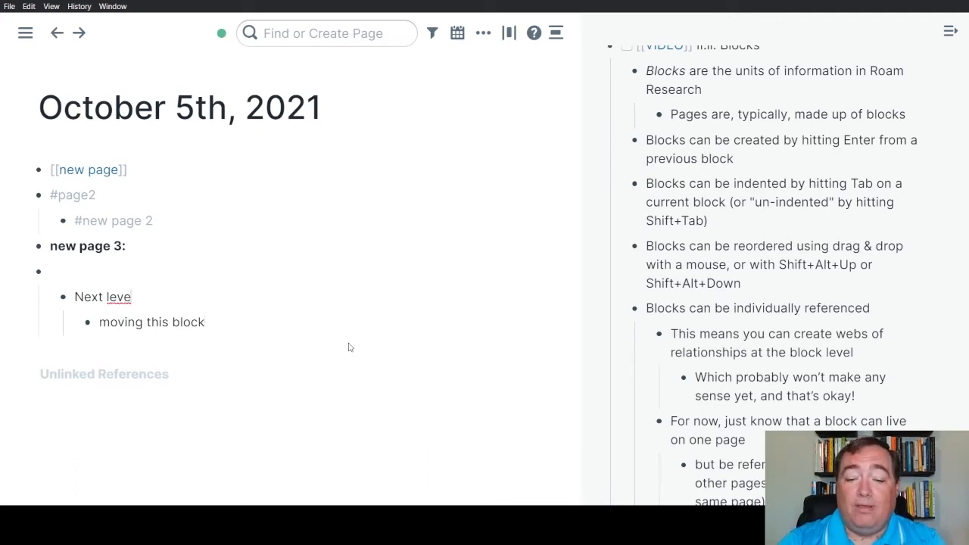
pyautogui.write('l')
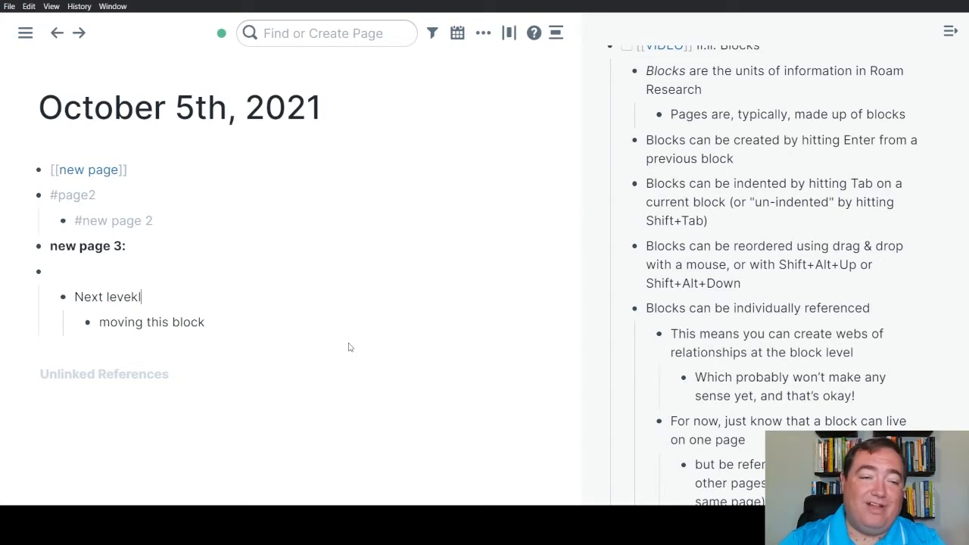
pyautogui.press('BackSpace')
pyautogui.press('BackSpace')
pyautogui.write('l')
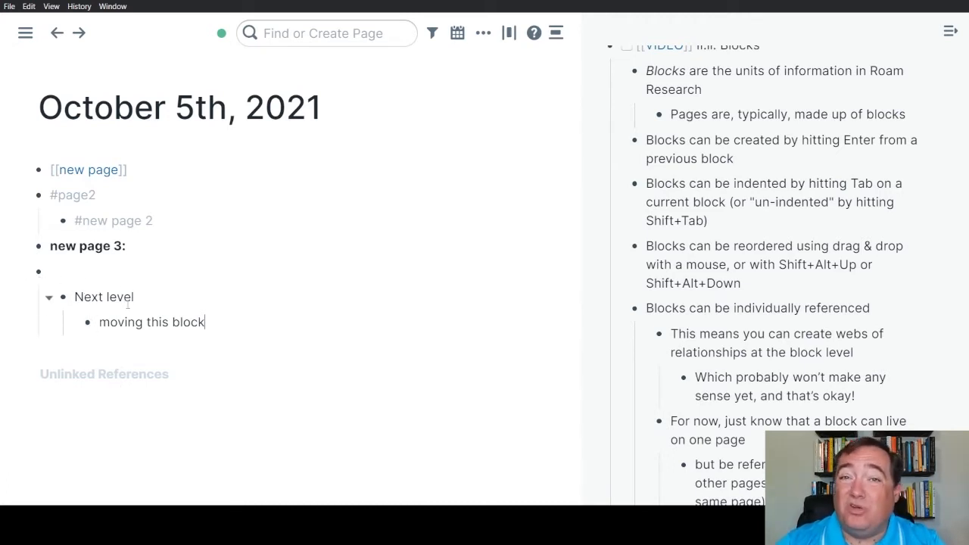
# - Un-indent "moving this block" so it sits at the same level as "Next level"
pyautogui.doubleClick(157, 322)
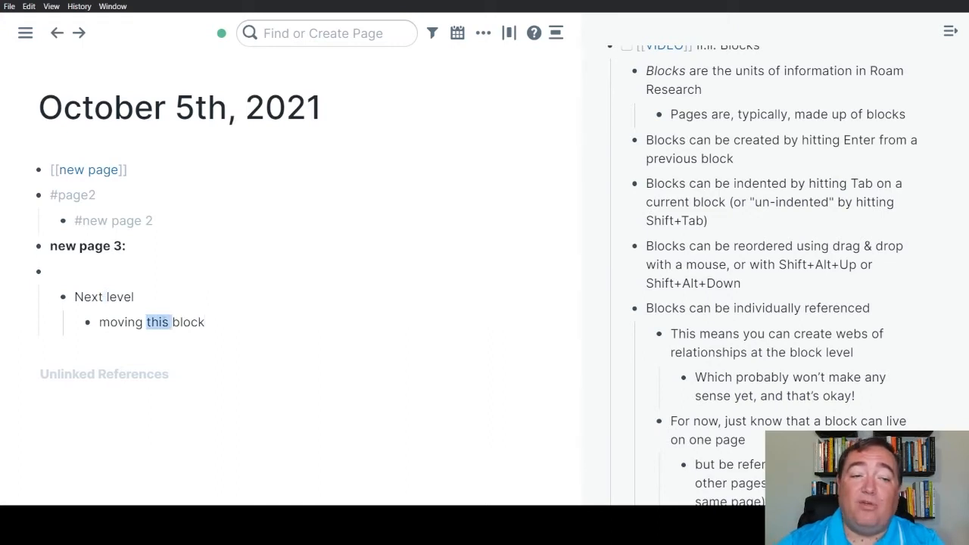
pyautogui.tripleClick(157, 322)
pyautogui.tripleClick(96, 298)
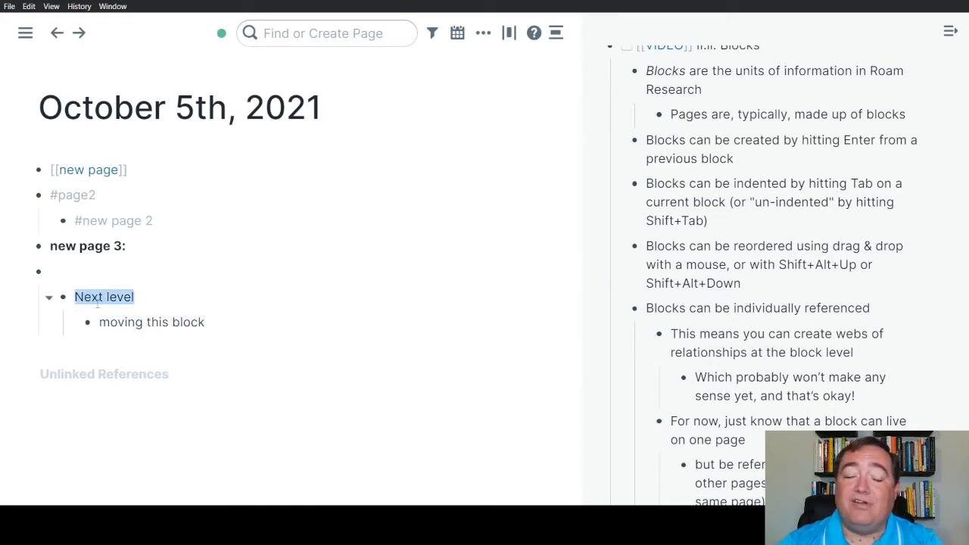
pyautogui.tripleClick(124, 322)
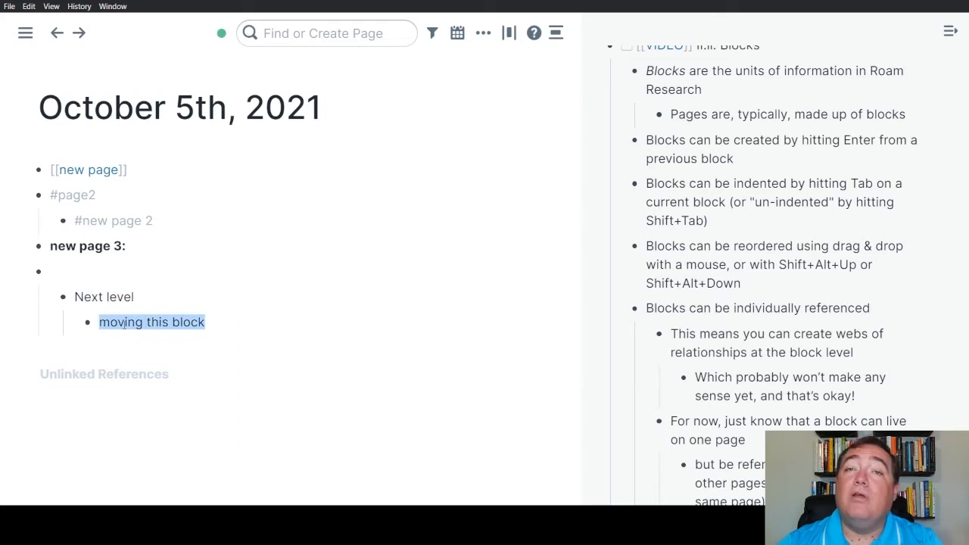
pyautogui.click(171, 307)
pyautogui.click(170, 322)
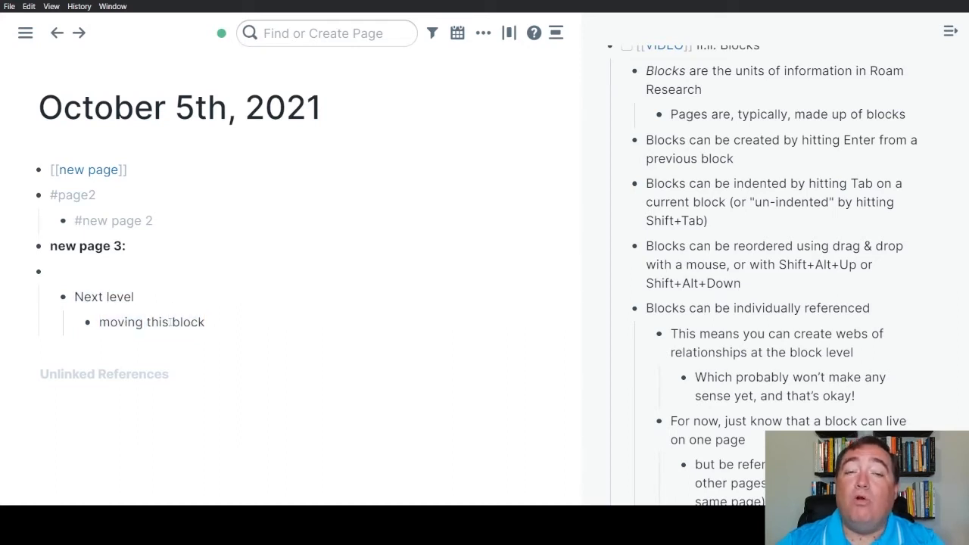
pyautogui.hotkey('shift', 'Tab')
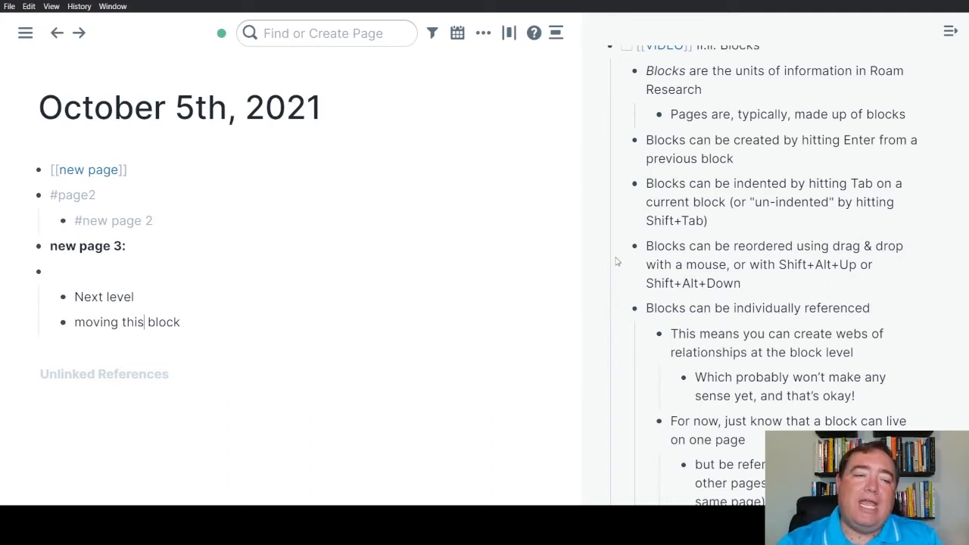
# - View the commands available for the "Next level" block, and read the sidebar notes on referencing blocks
pyautogui.rightClick(65, 303)
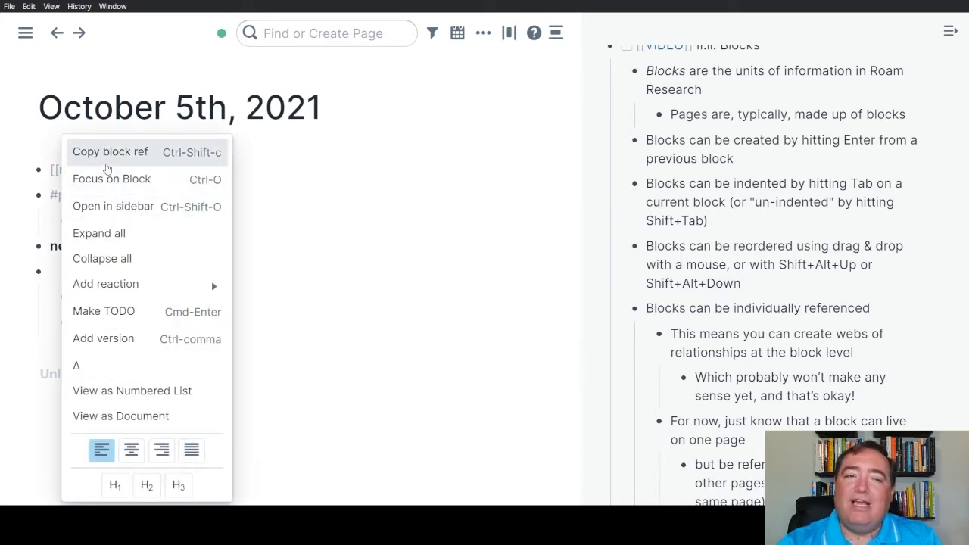
pyautogui.click(340, 351)
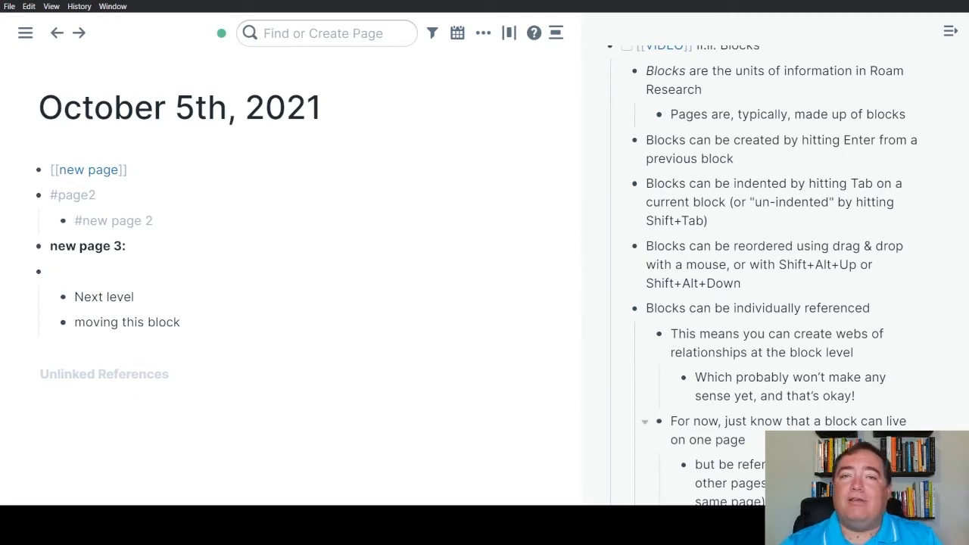
pyautogui.scroll(-2, 828, 371)
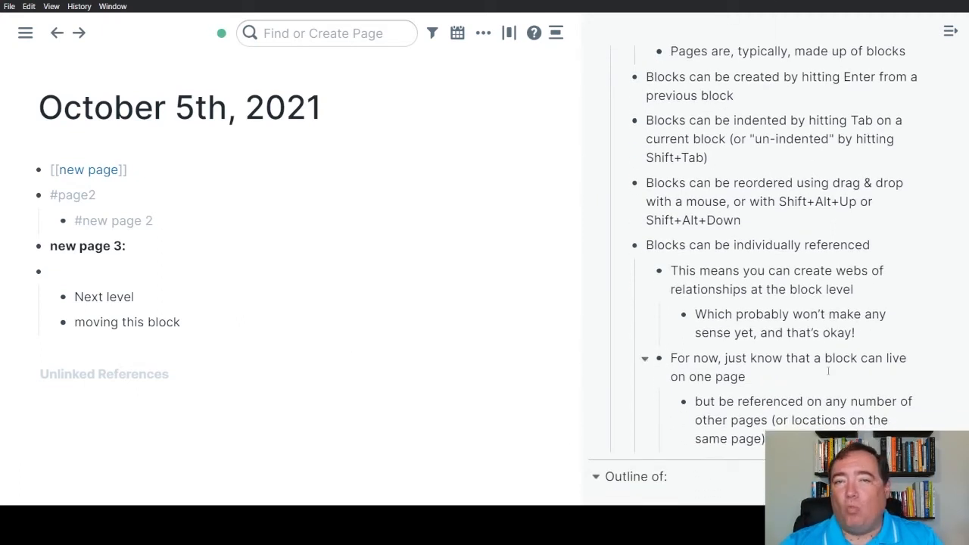